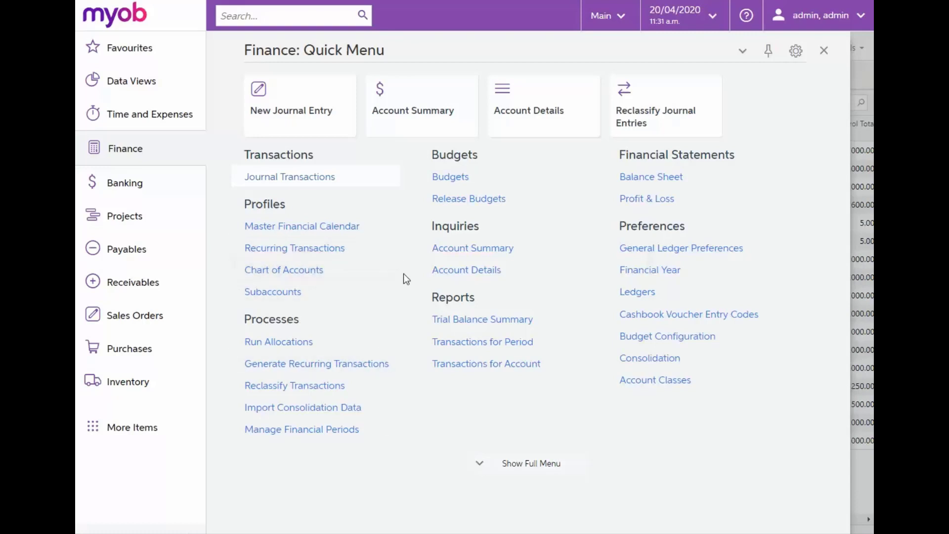
Step: Create a new journal transaction with the description "Loan Repayment"
left_click(331, 178)
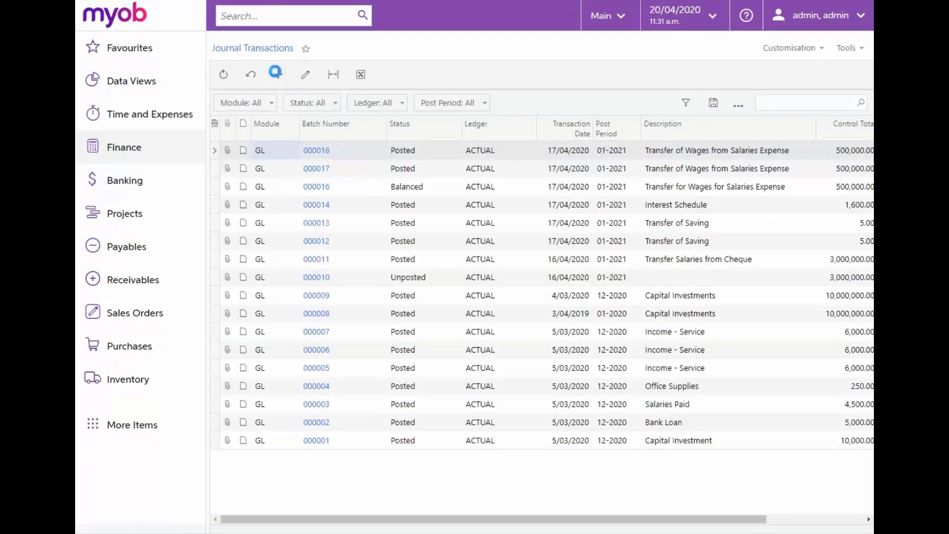
left_click(275, 73)
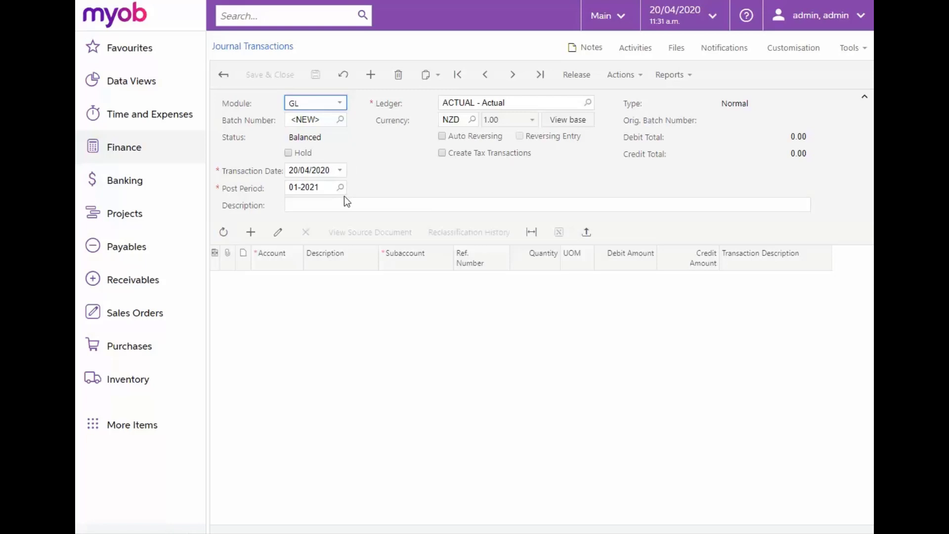
left_click(314, 204)
type("Loan ")
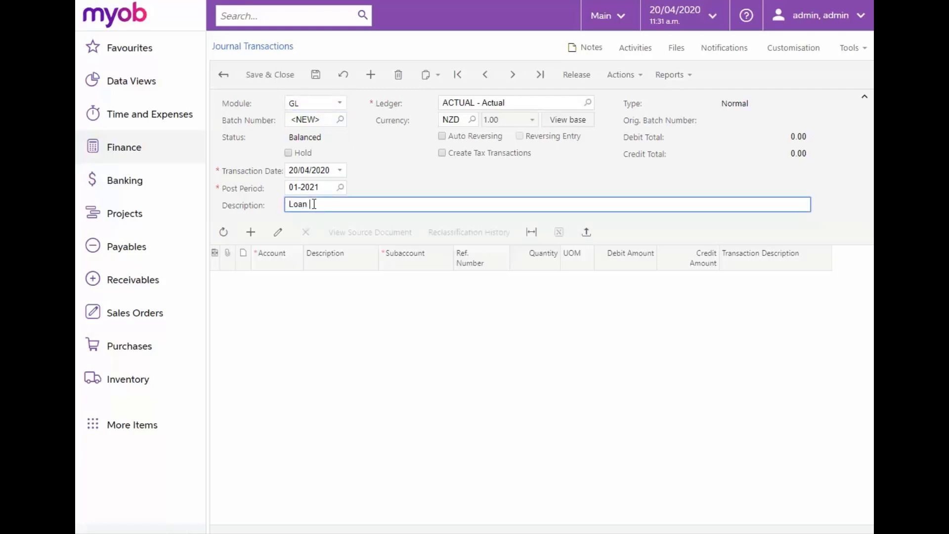
type("Repayment")
key("Tab")
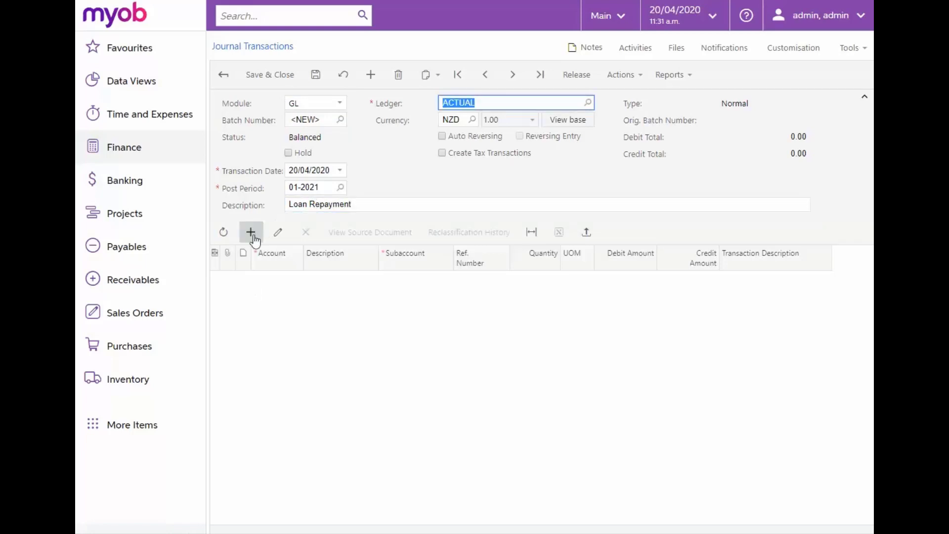
Step: Add a journal line for bank loans account 2700, subaccount 0, with a debit amount of 1600
left_click(252, 236)
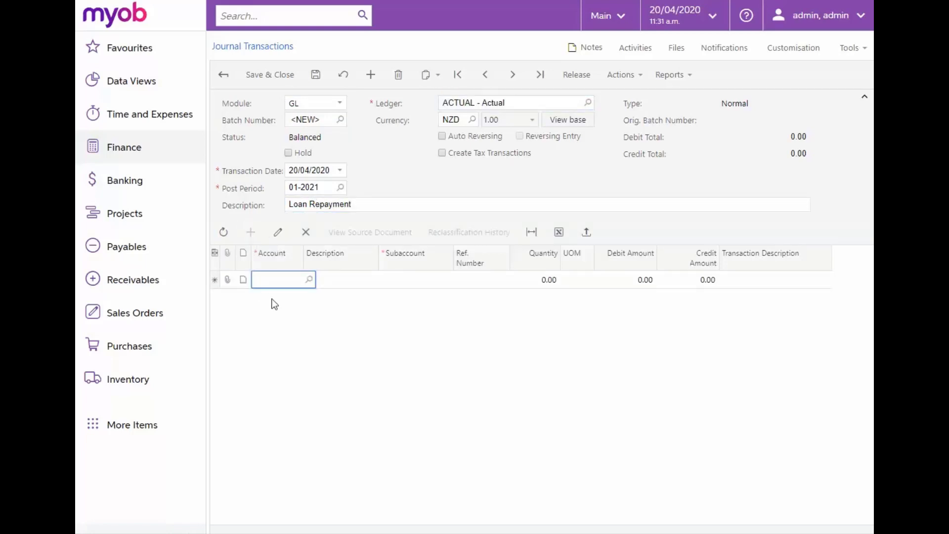
type("2700")
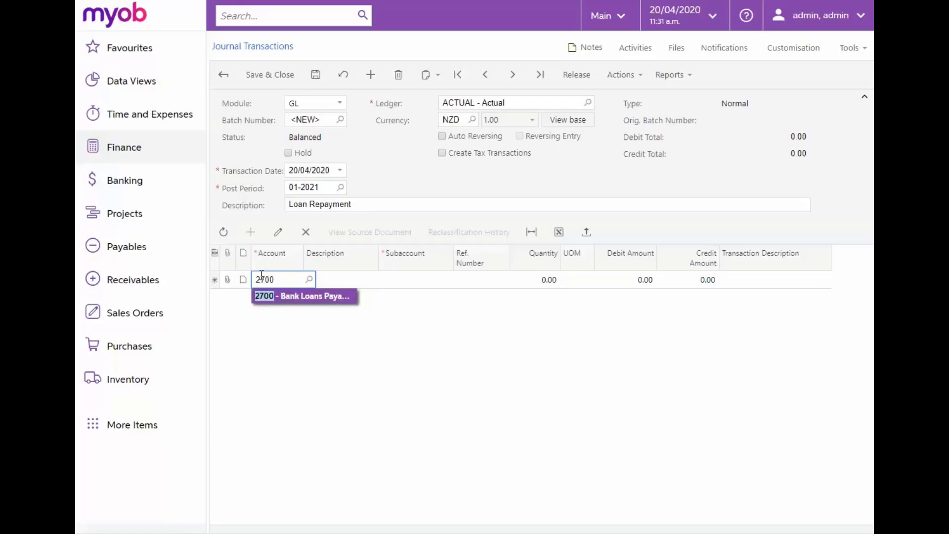
key("Tab")
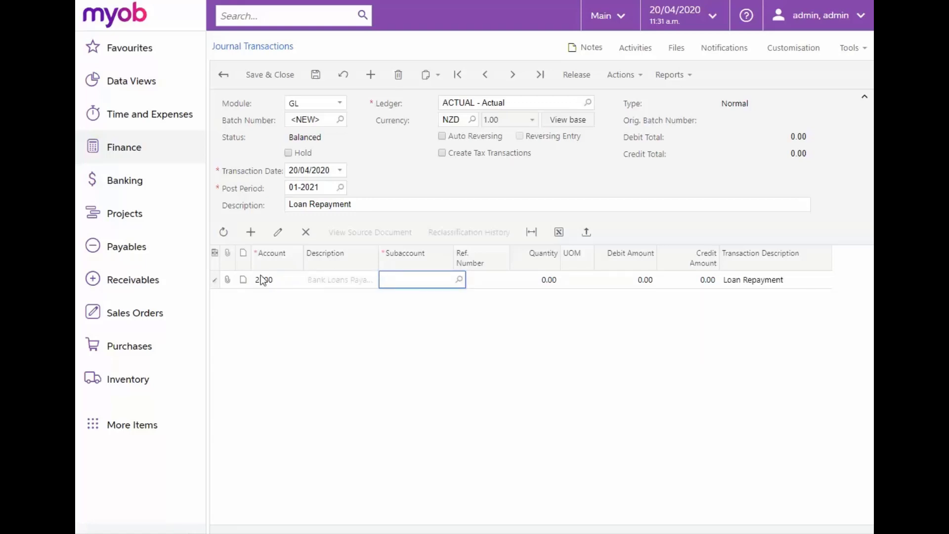
type("0")
key("Tab")
key("Tab")
key("Tab")
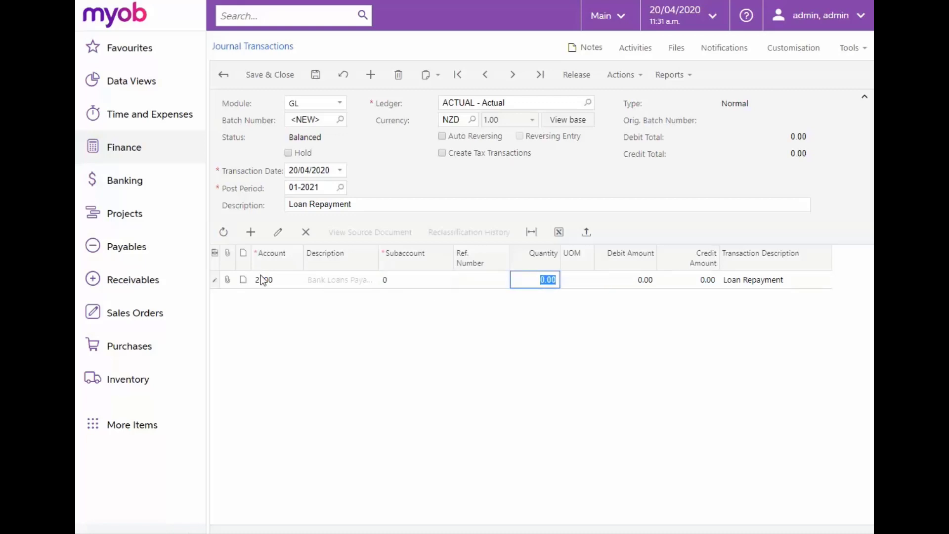
key("Tab")
type("1600")
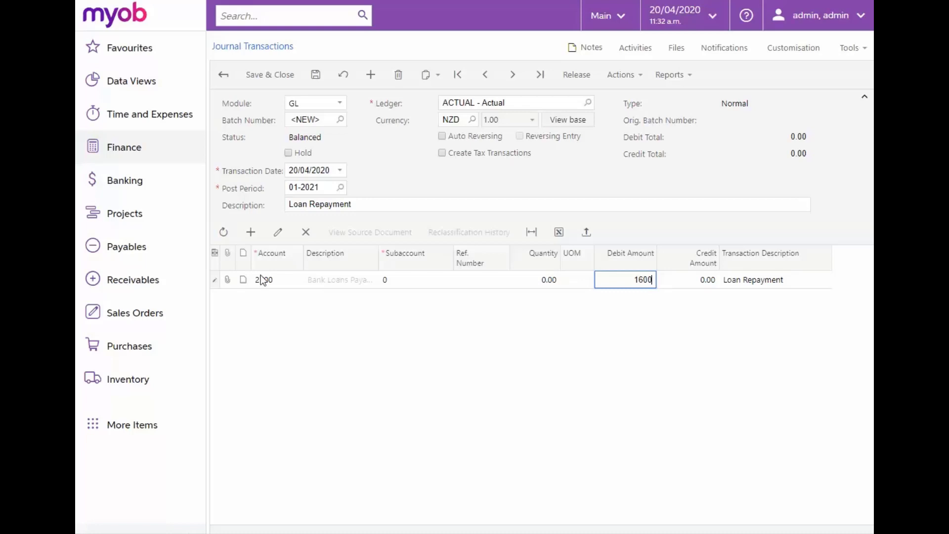
key("Tab")
key("Tab")
key("Tab")
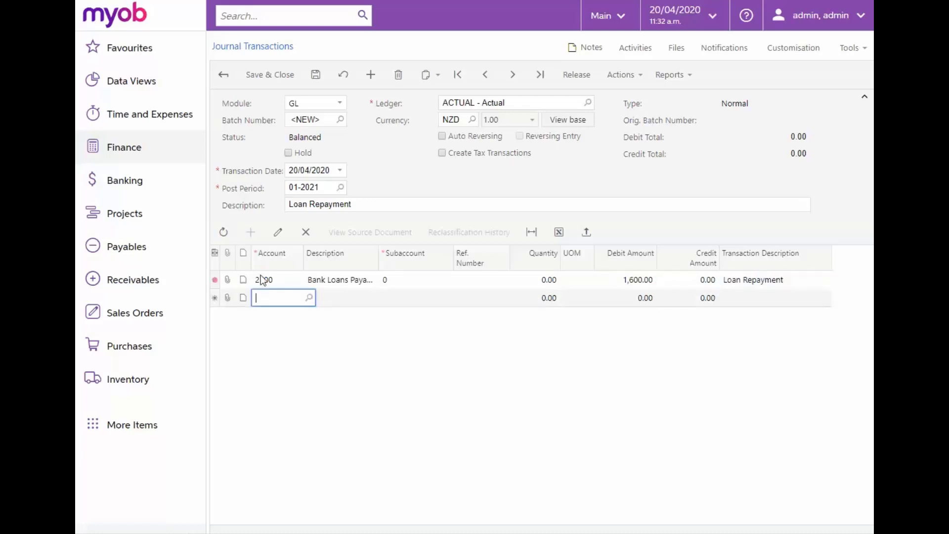
Step: Add the offsetting credit line for regular cheque account 1000, keeping its default values, and save the journal batch
type("1000")
key("Tab")
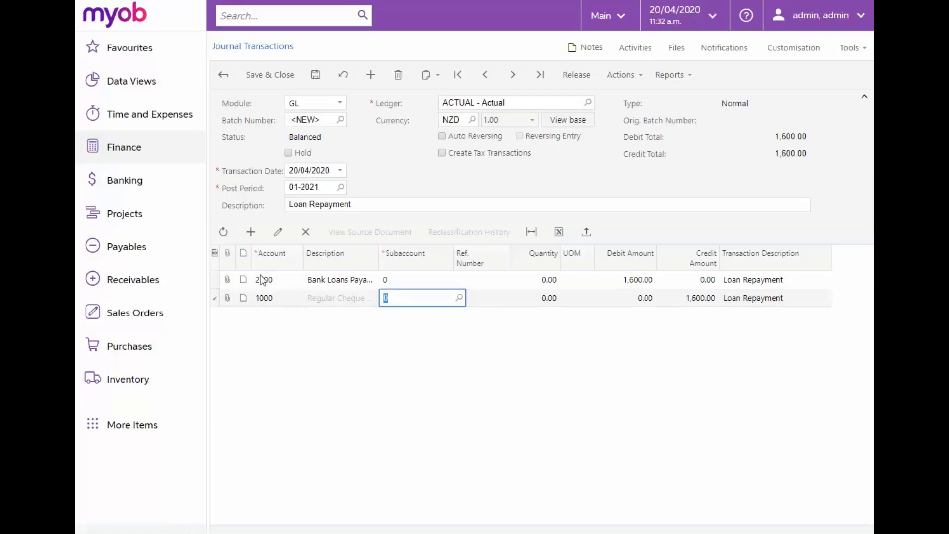
key("Tab")
key("Tab")
key("Tab")
key("Tab")
key("Tab")
key("Tab")
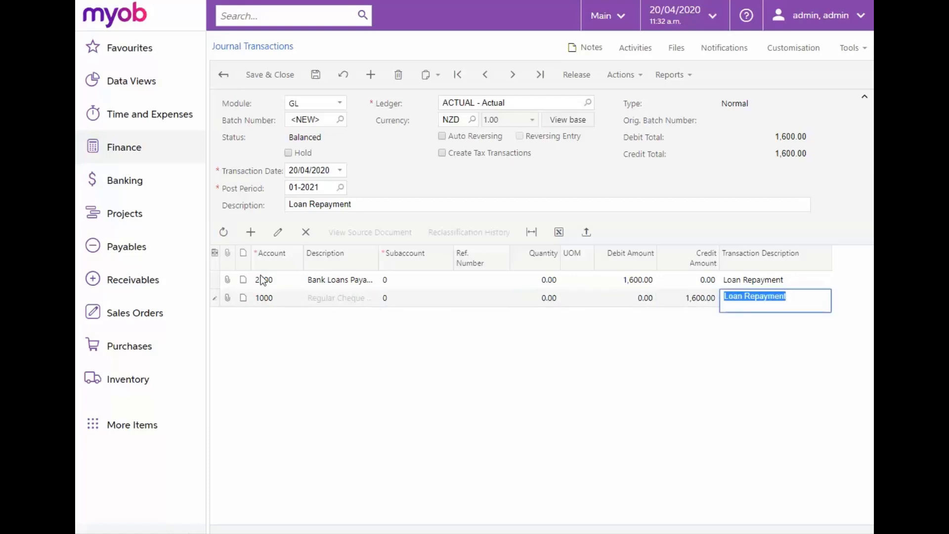
left_click(316, 74)
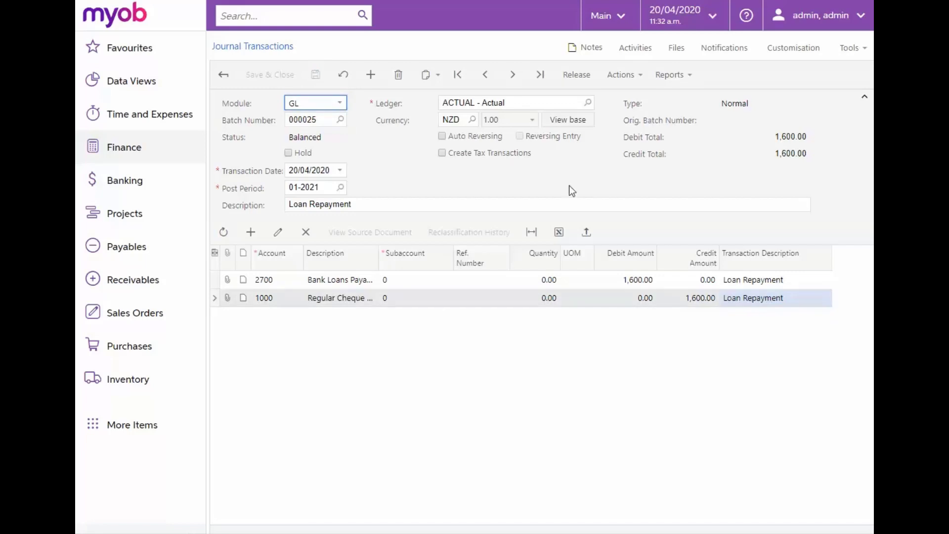
Step: Add the saved batch to a new monthly schedule that runs on day 15 with an execution limit of 12 times
left_click(638, 77)
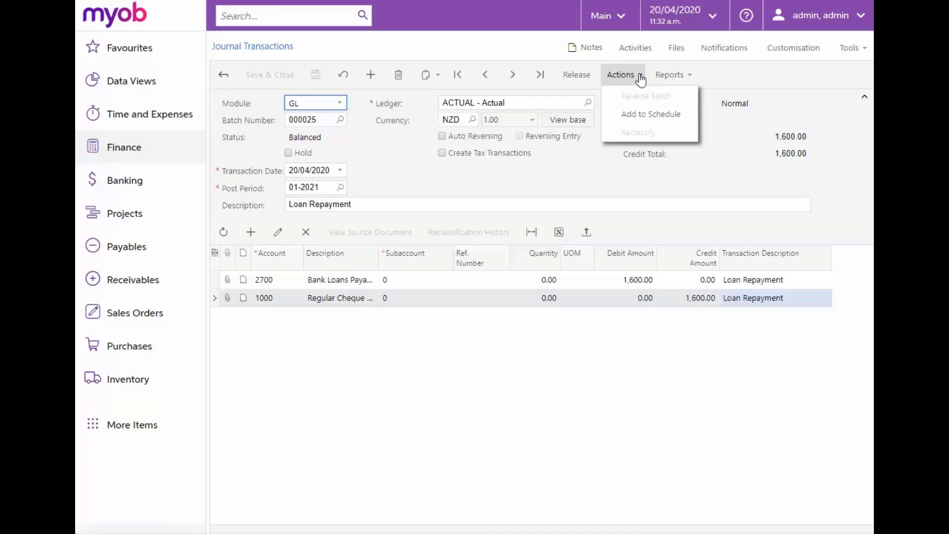
left_click(634, 114)
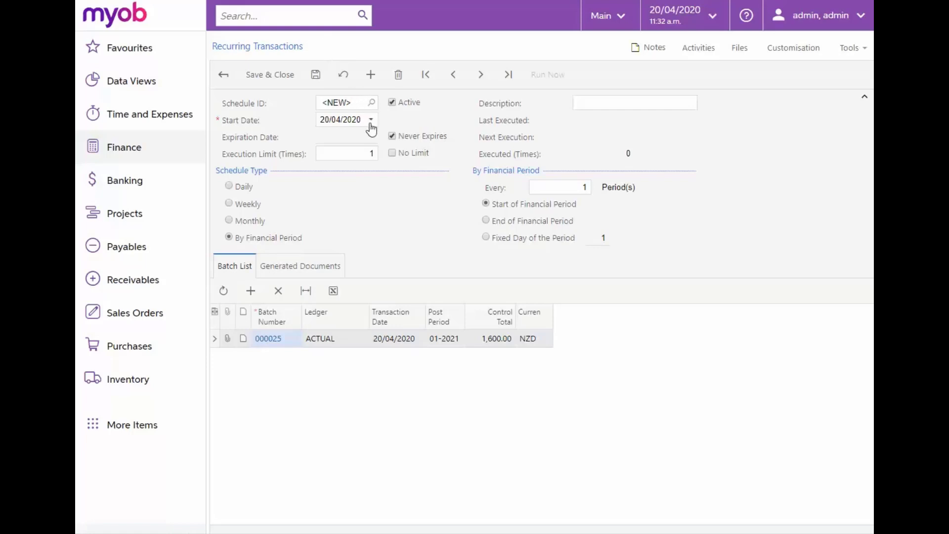
left_click(375, 154)
type("2")
left_click(229, 220)
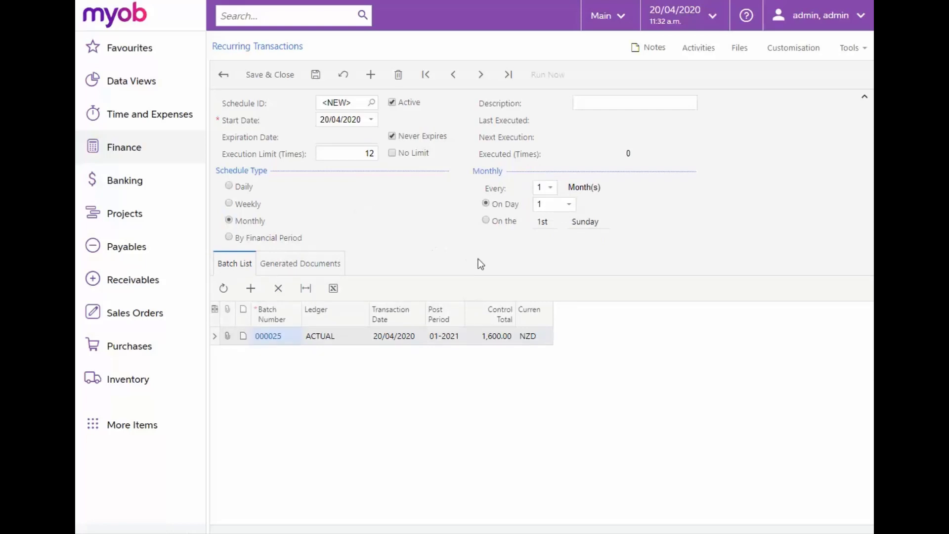
left_click(569, 206)
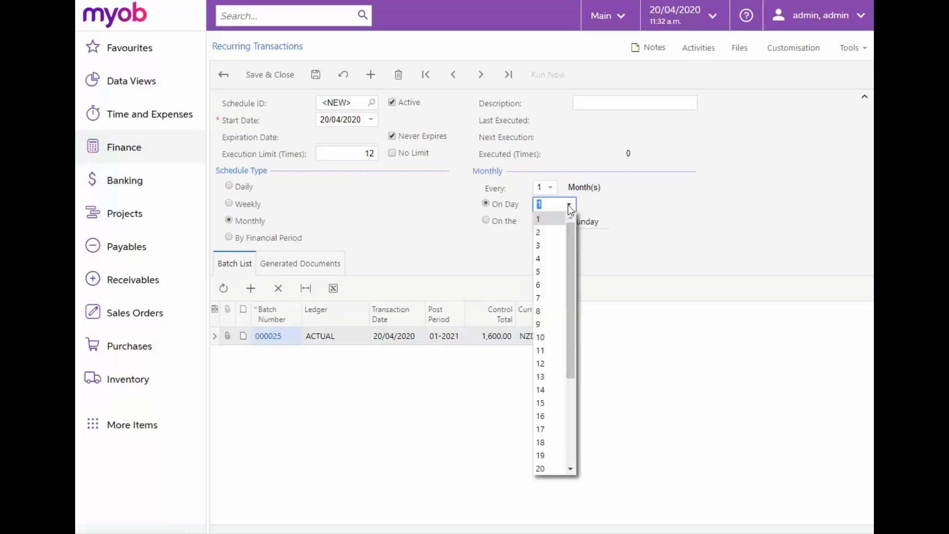
left_click(541, 403)
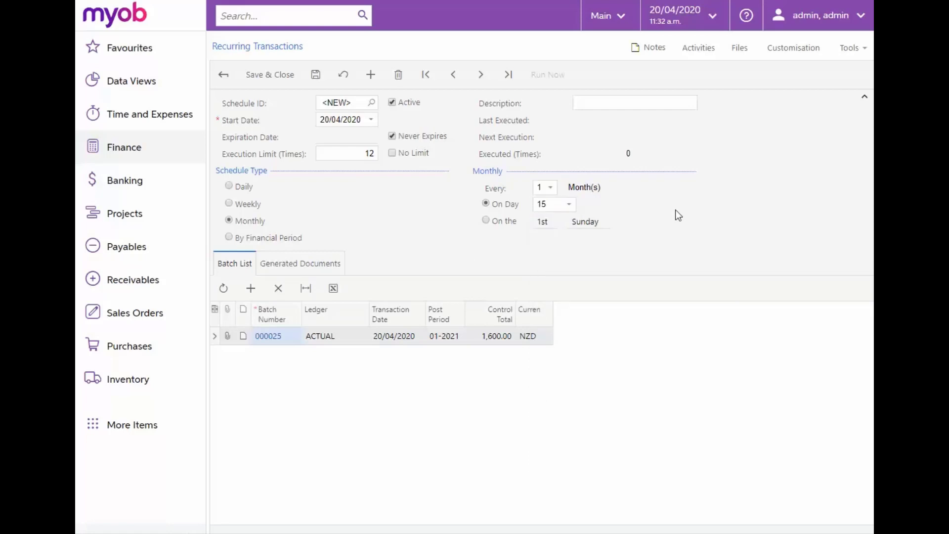
Step: Set the recurring schedule's description to "Loan Repayment"
left_click(591, 102)
type("Loan")
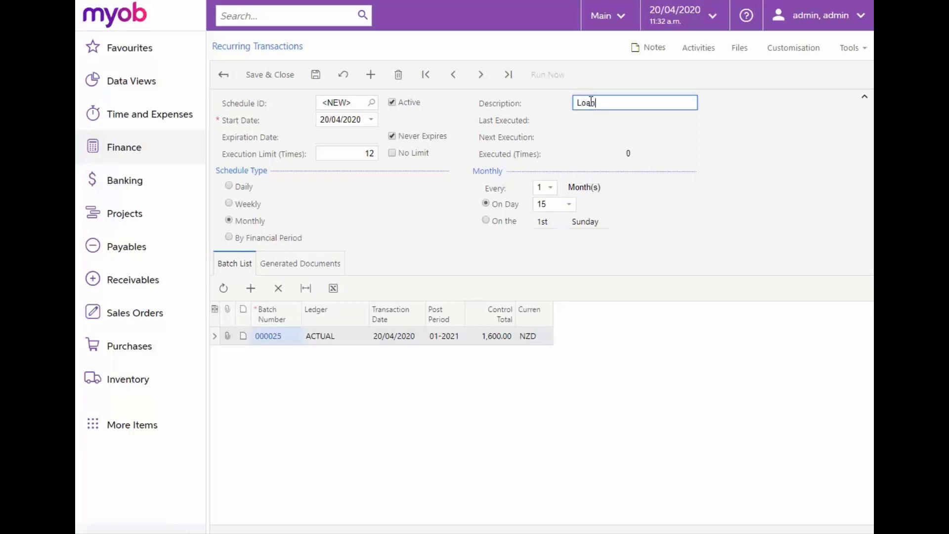
type(" Repayment")
key("Tab")
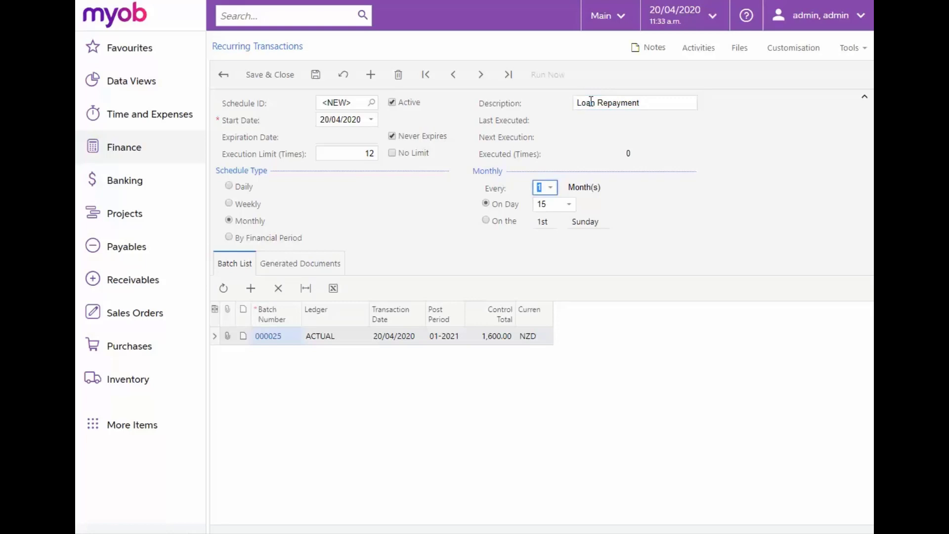
left_click(228, 237)
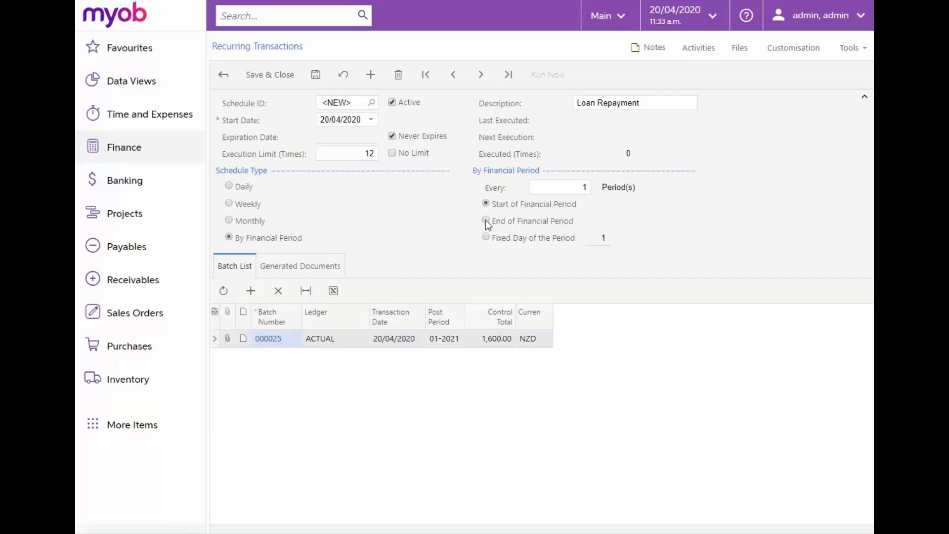
left_click(486, 221)
left_click(228, 221)
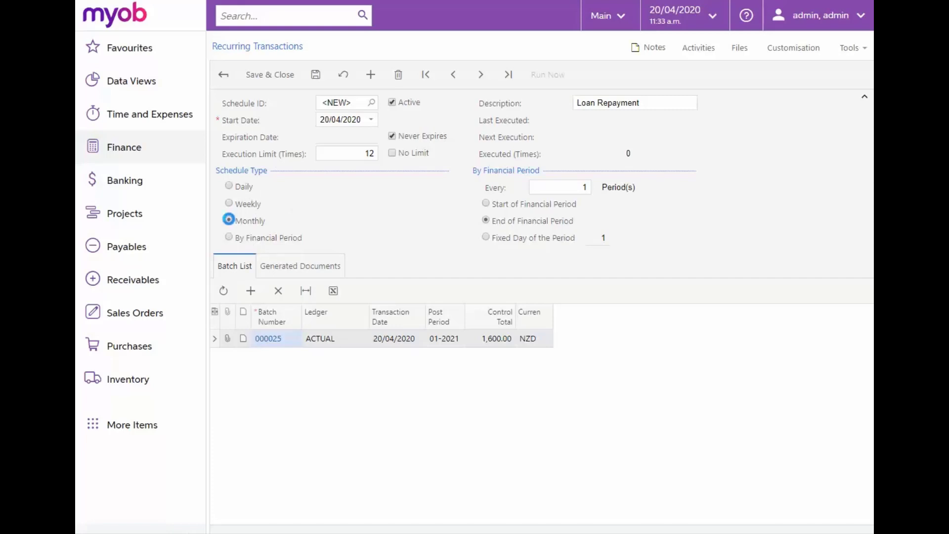
left_click(393, 136)
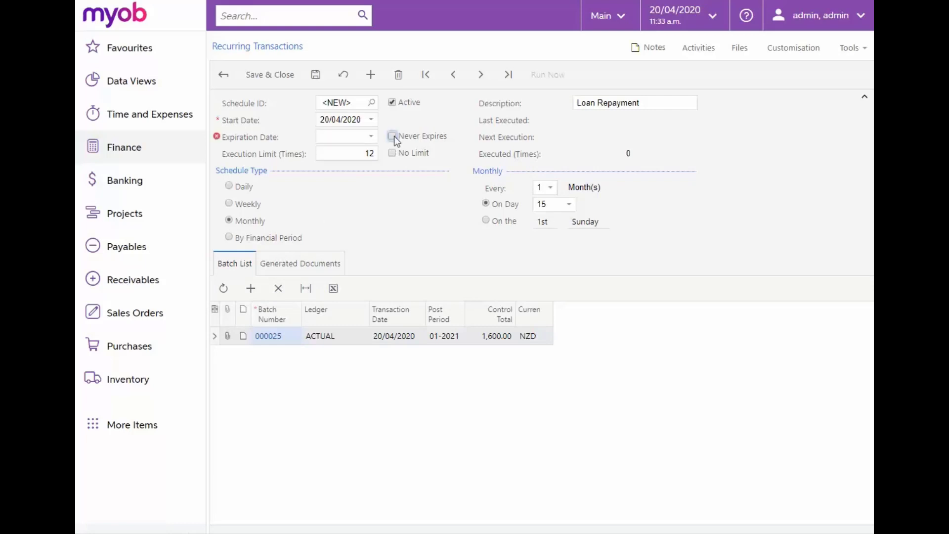
mouse_move(366, 138)
left_click(391, 136)
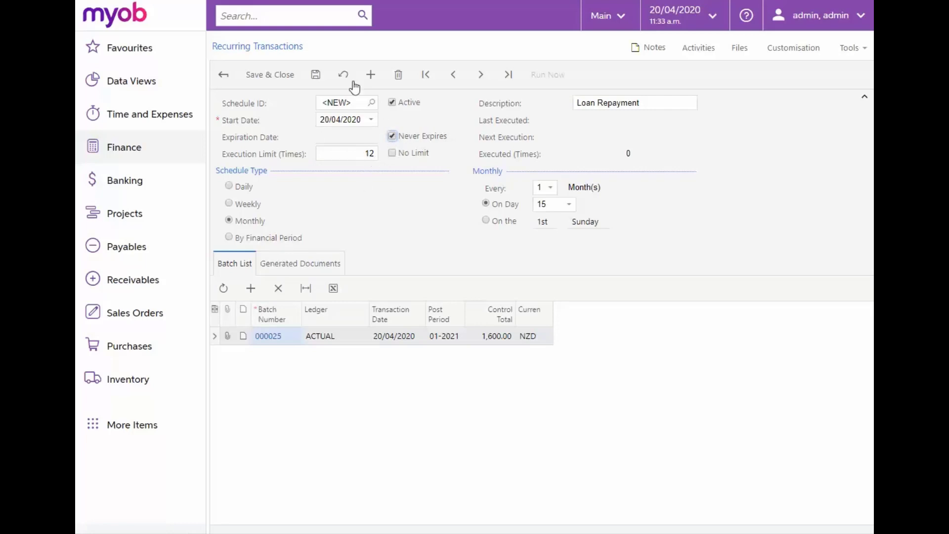
Step: Save the recurring schedule and reopen it from the list of recurring transactions
left_click(316, 75)
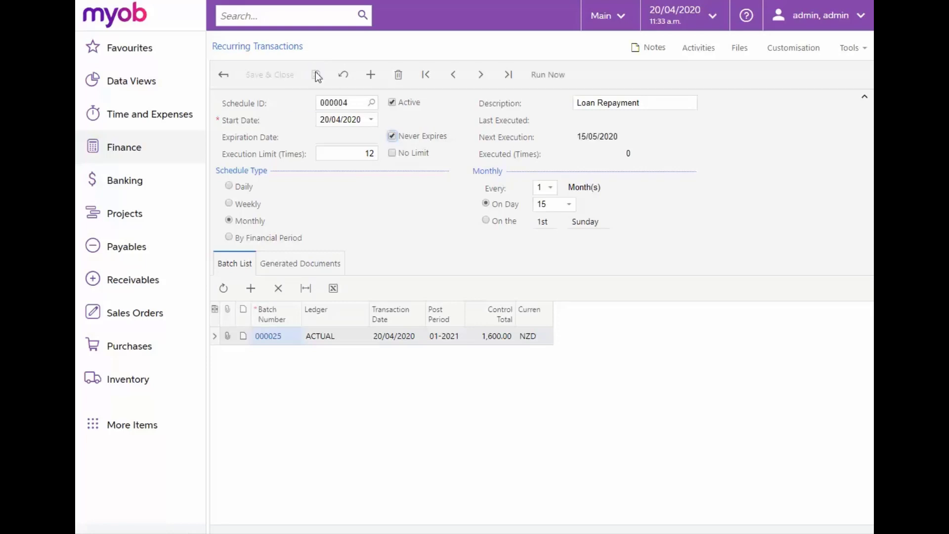
left_click(136, 155)
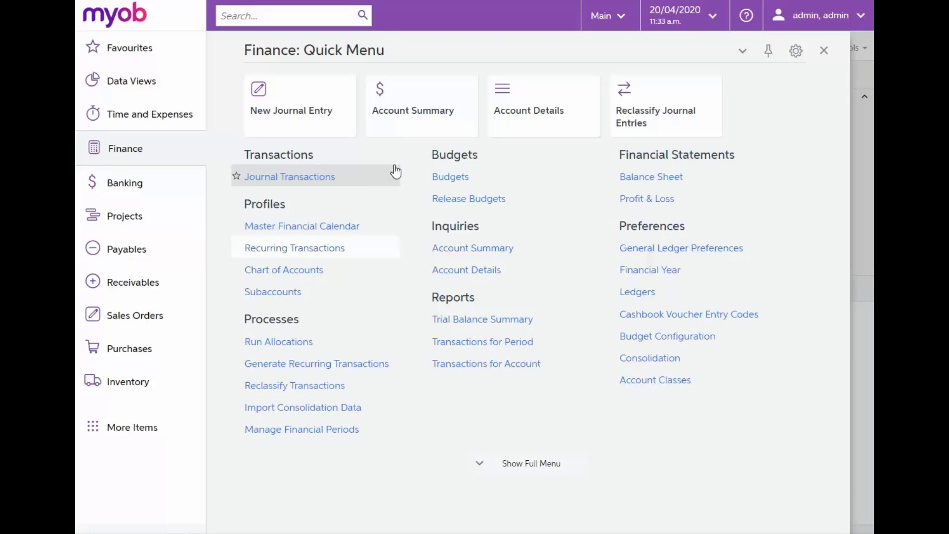
left_click(326, 253)
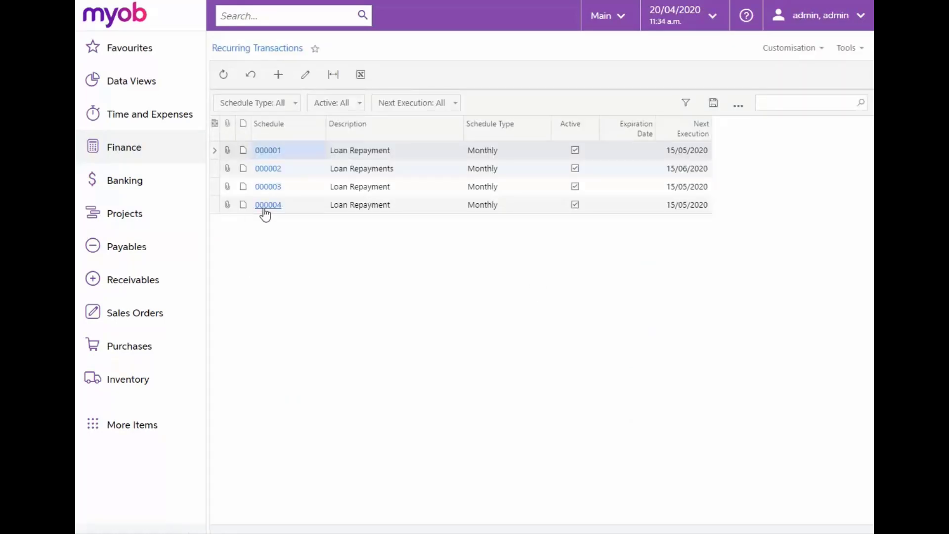
left_click(267, 206)
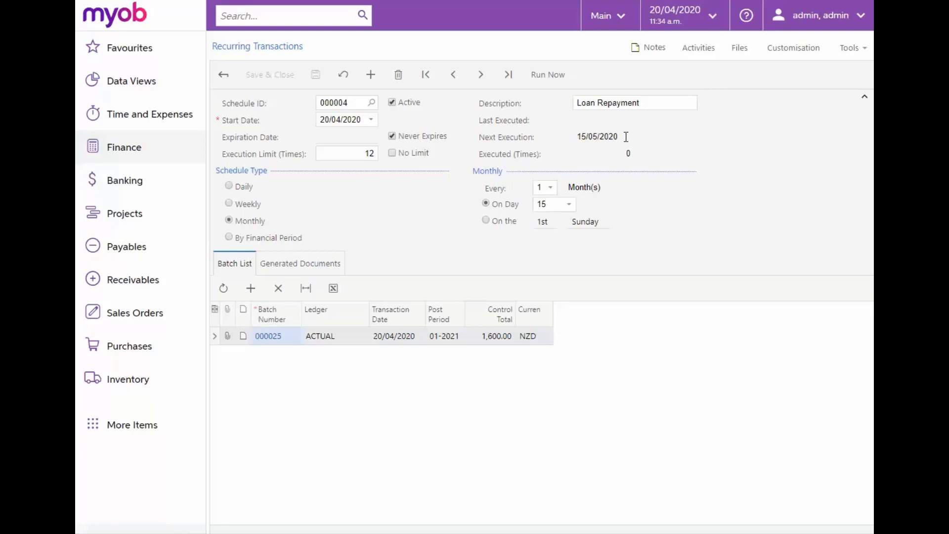
Step: Change the business date to 15/05/2020 and run the loan repayment schedule
left_click(713, 18)
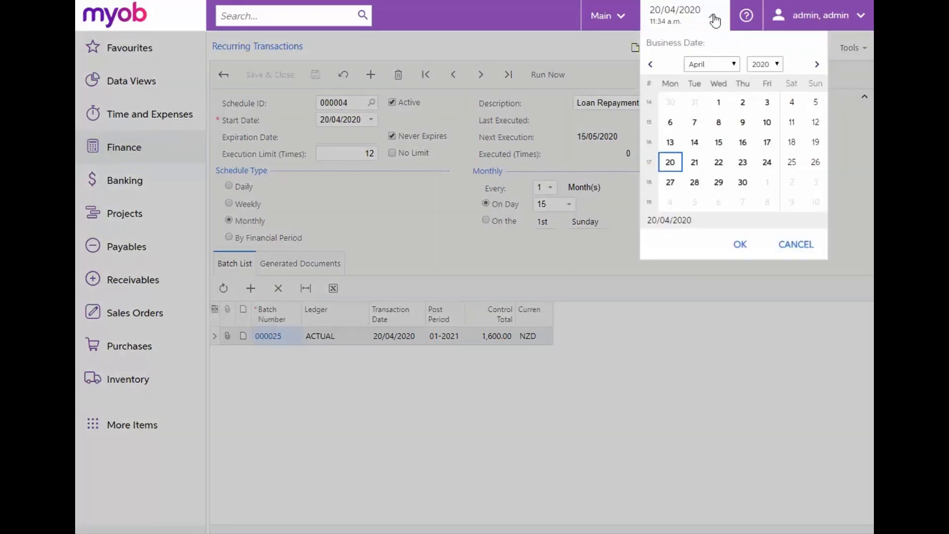
left_click(734, 66)
left_click(707, 119)
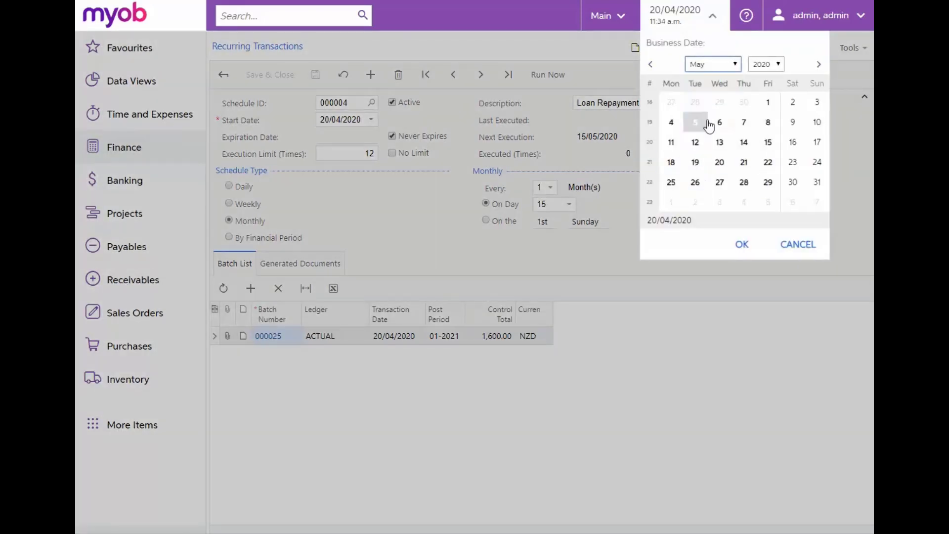
left_click(767, 144)
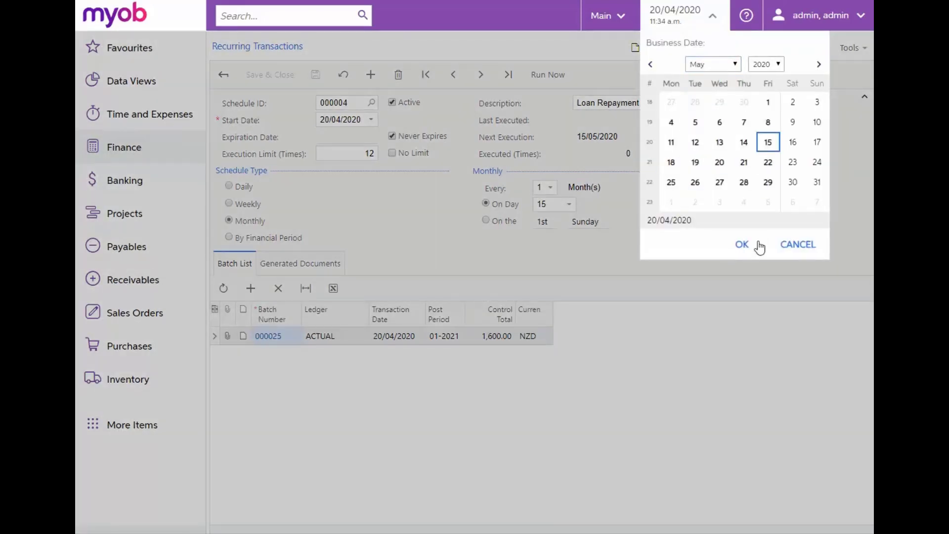
left_click(747, 244)
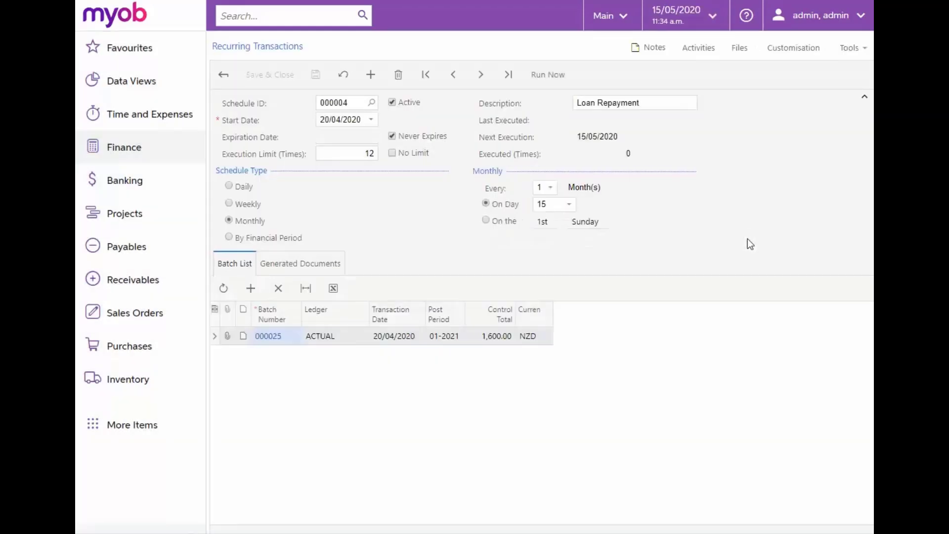
left_click(560, 79)
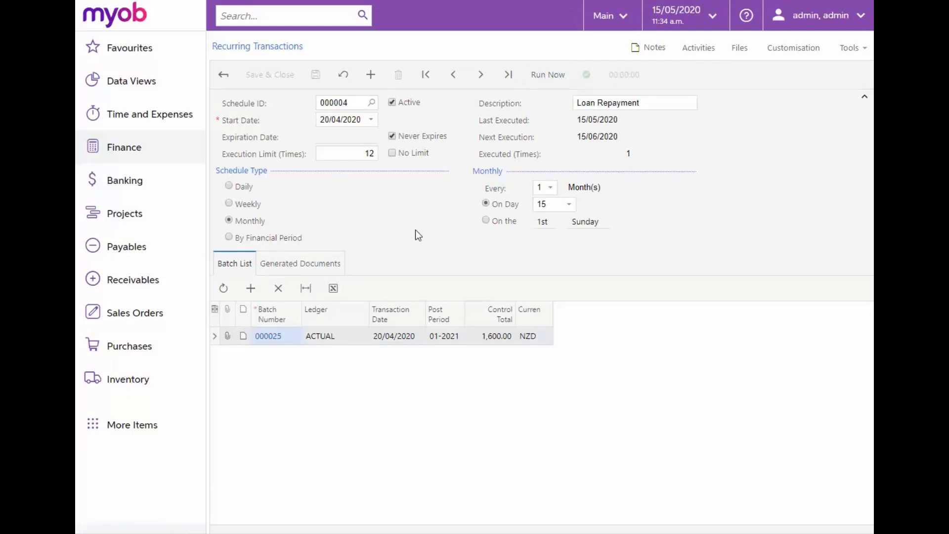
Step: Reopen schedule 000004 from the recurring transactions list and release the journal batch it generated, closing the batch window
left_click(256, 44)
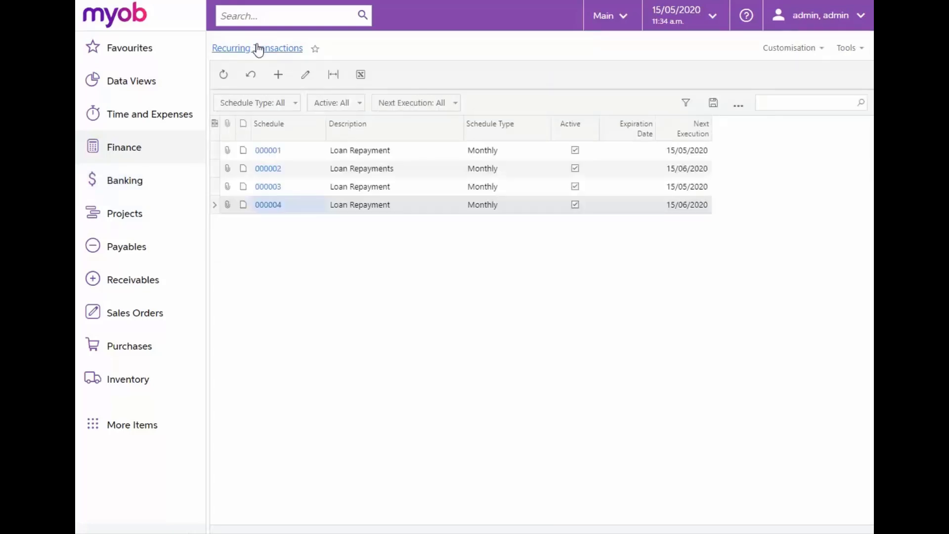
left_click(277, 207)
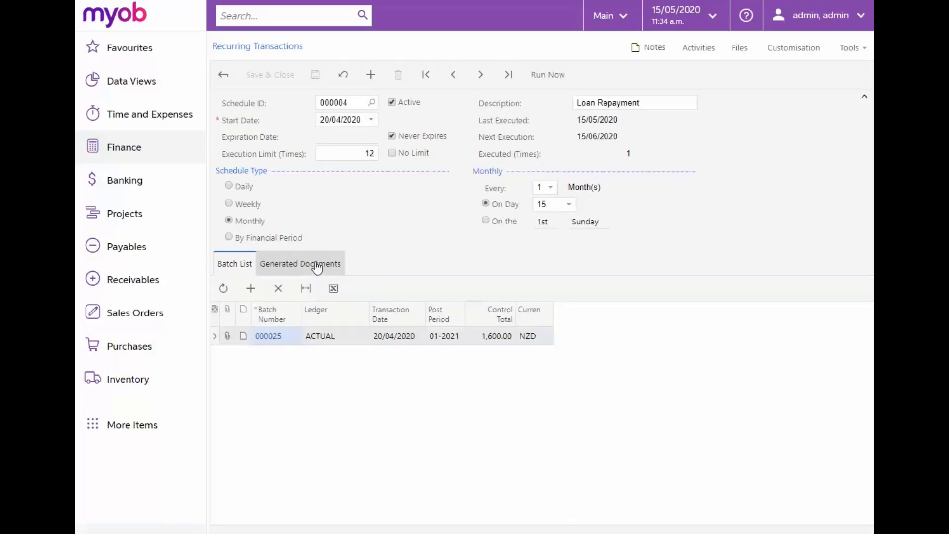
left_click(317, 266)
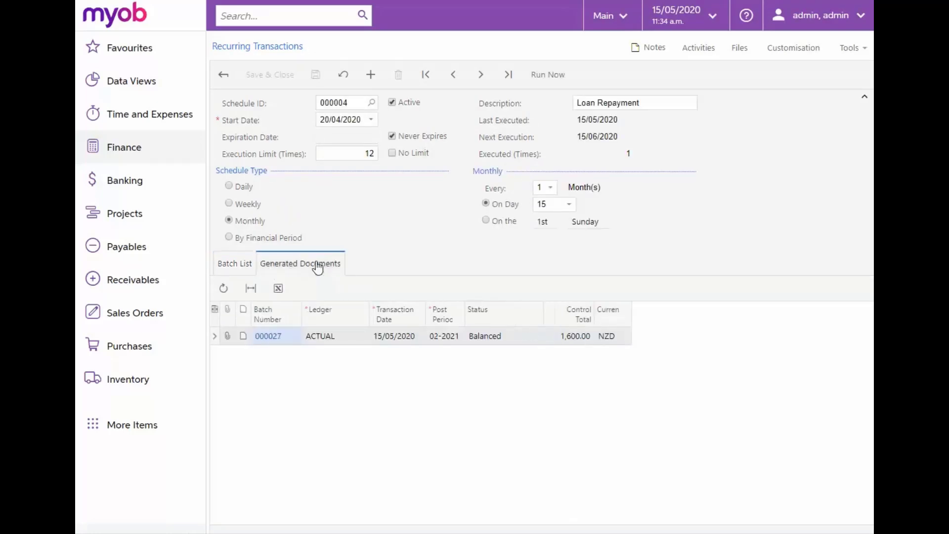
left_click(268, 337)
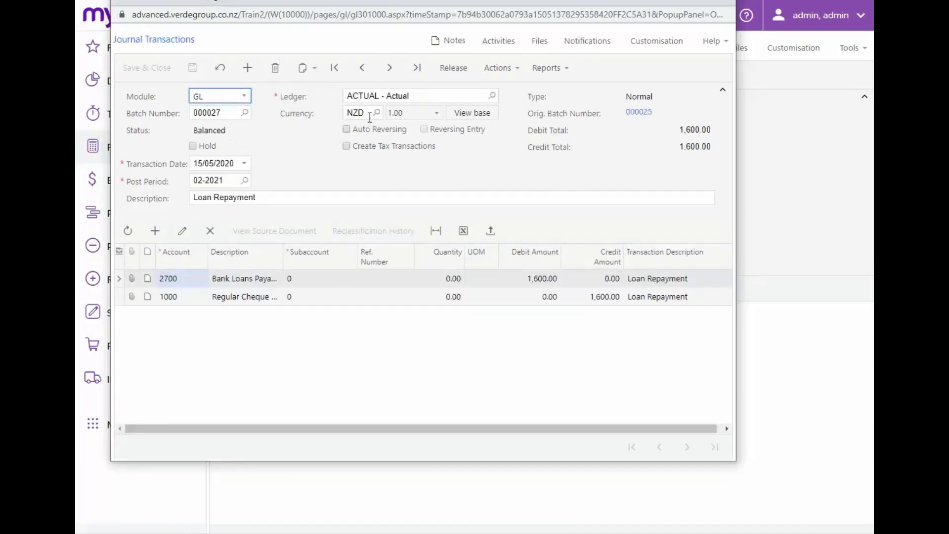
left_click(452, 69)
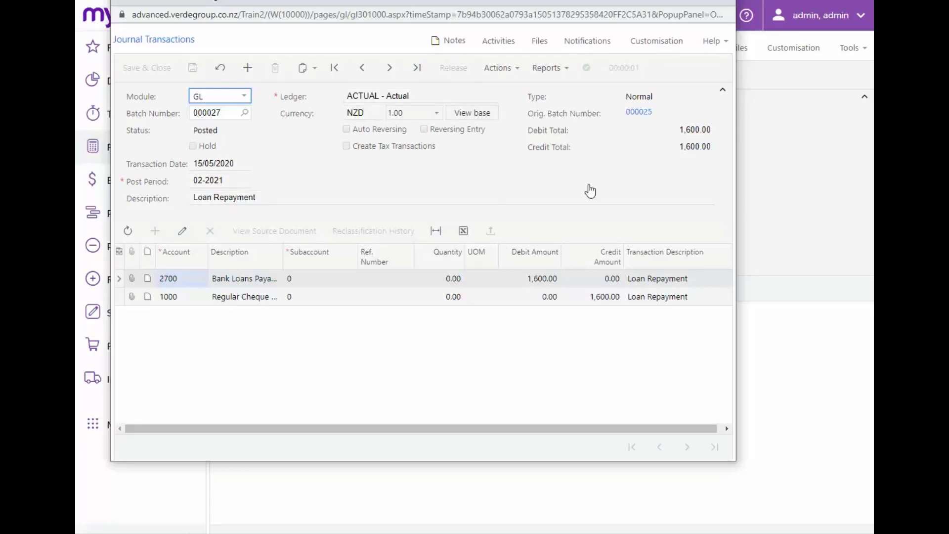
left_click(720, 5)
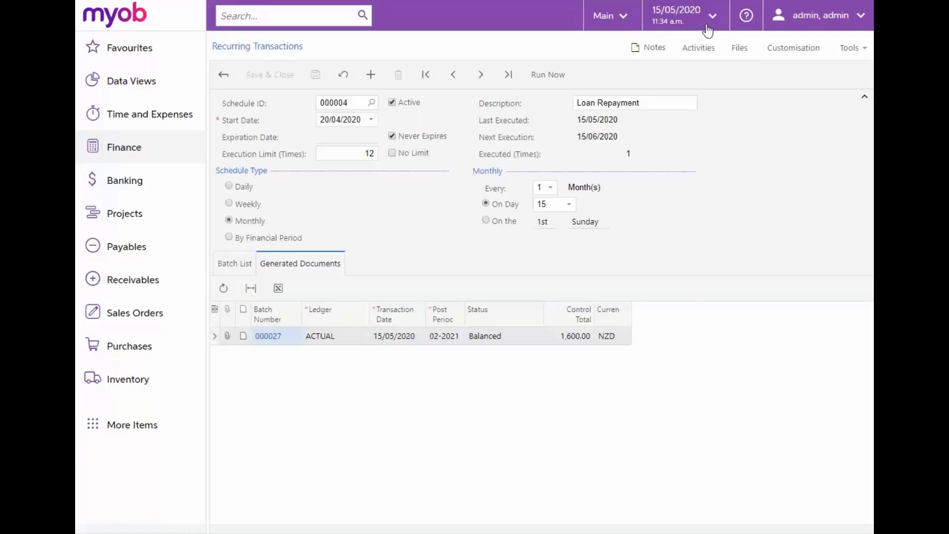